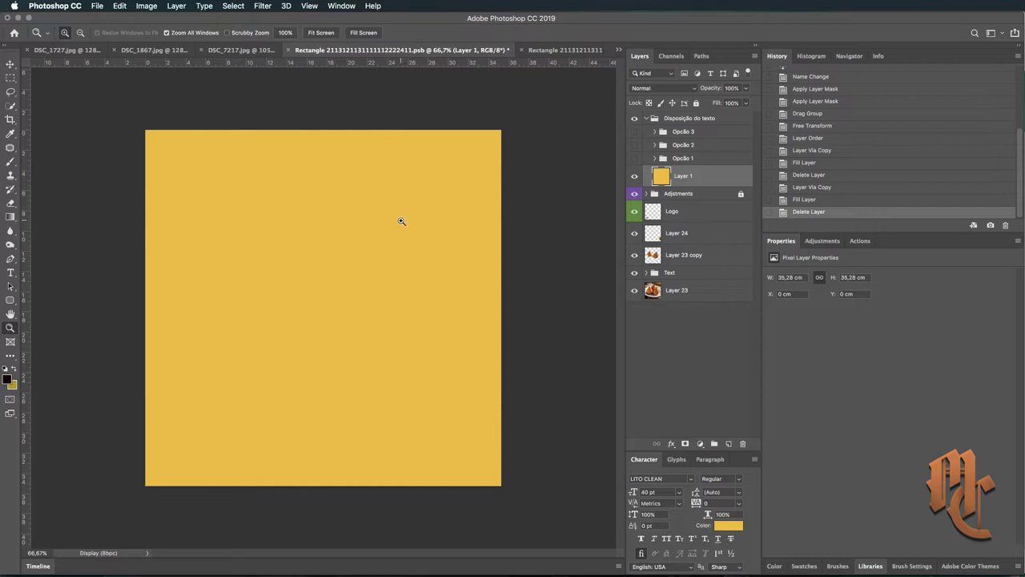
Step: Show the 5x5 grid over the yellow canvas and preview the Opcão 1 layout
key(ctrl+apostrophe)
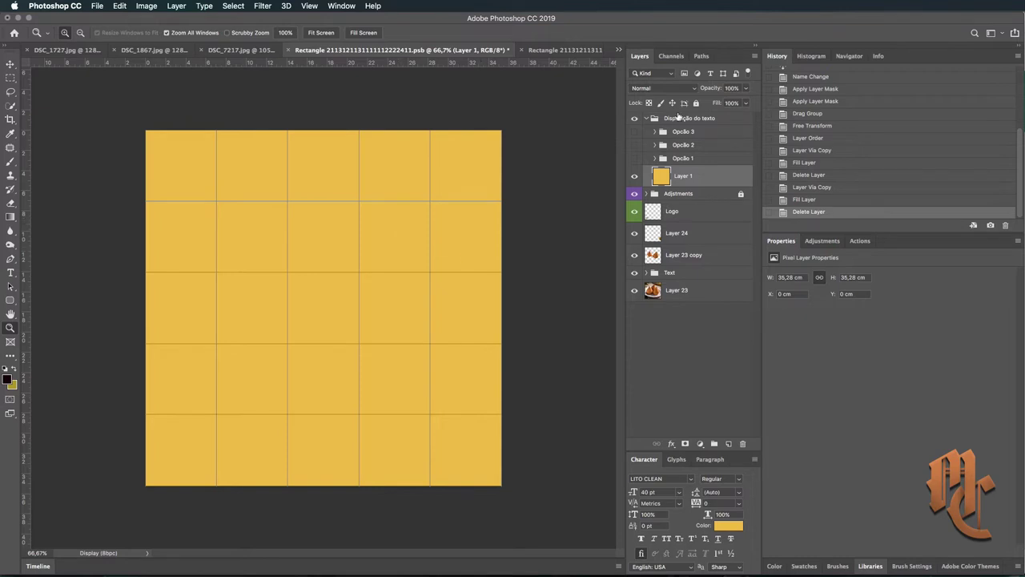
click(634, 159)
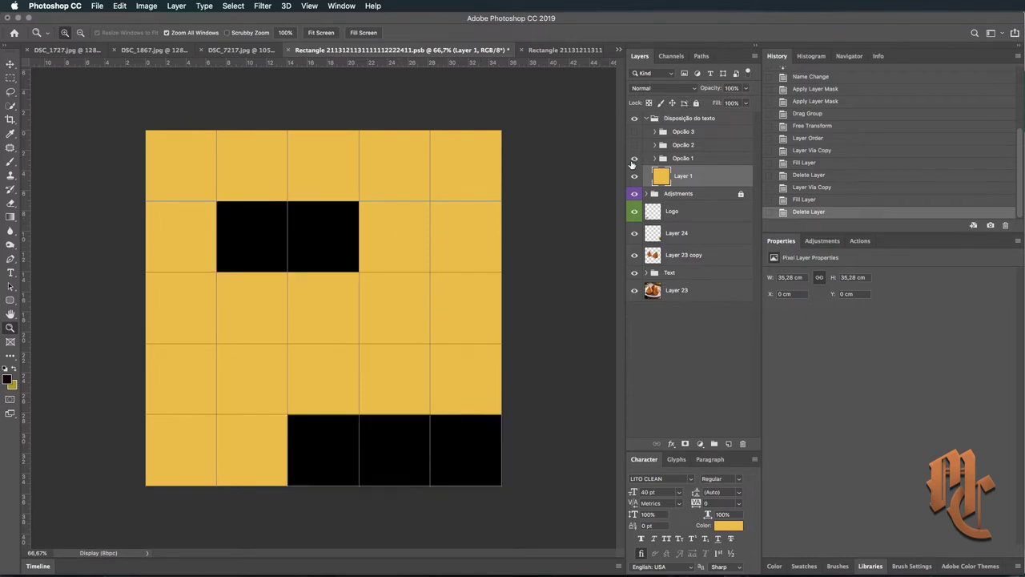
click(634, 159)
click(635, 159)
click(634, 159)
Step: Compare the Opcão 2 and Opcão 3 layouts against Opcão 1, then hide them
click(634, 145)
click(634, 145)
click(634, 131)
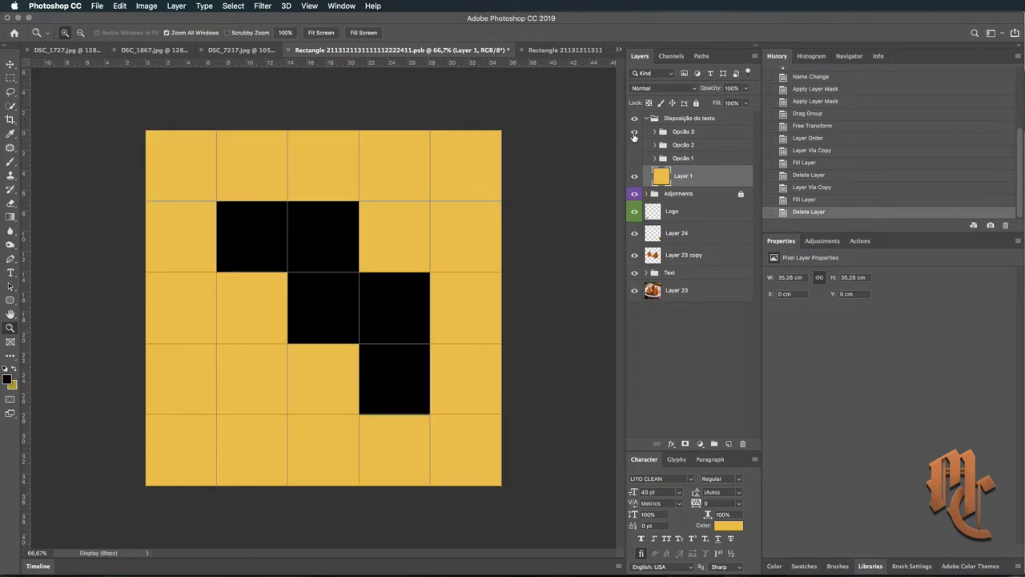
click(634, 132)
click(633, 158)
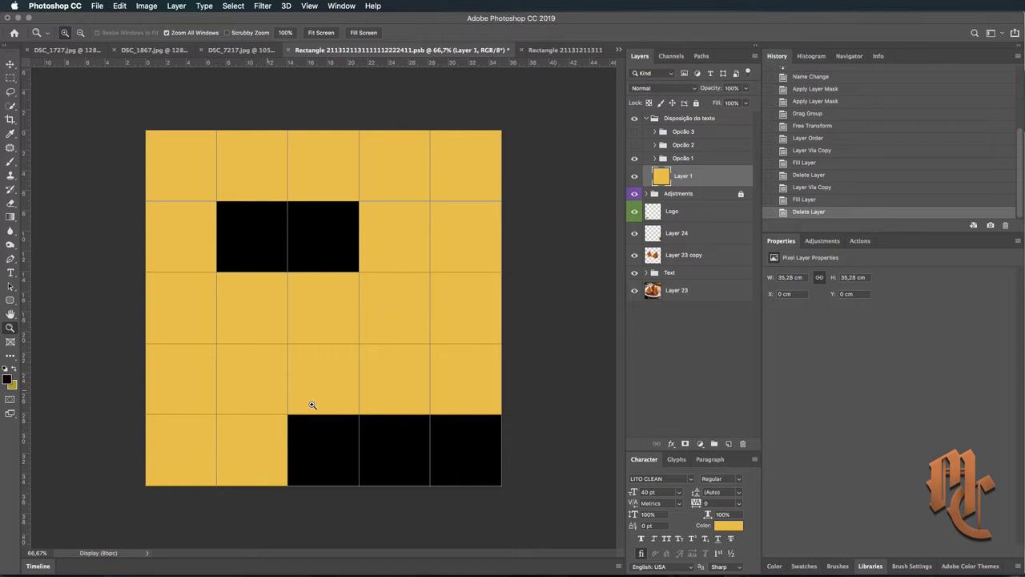
click(633, 159)
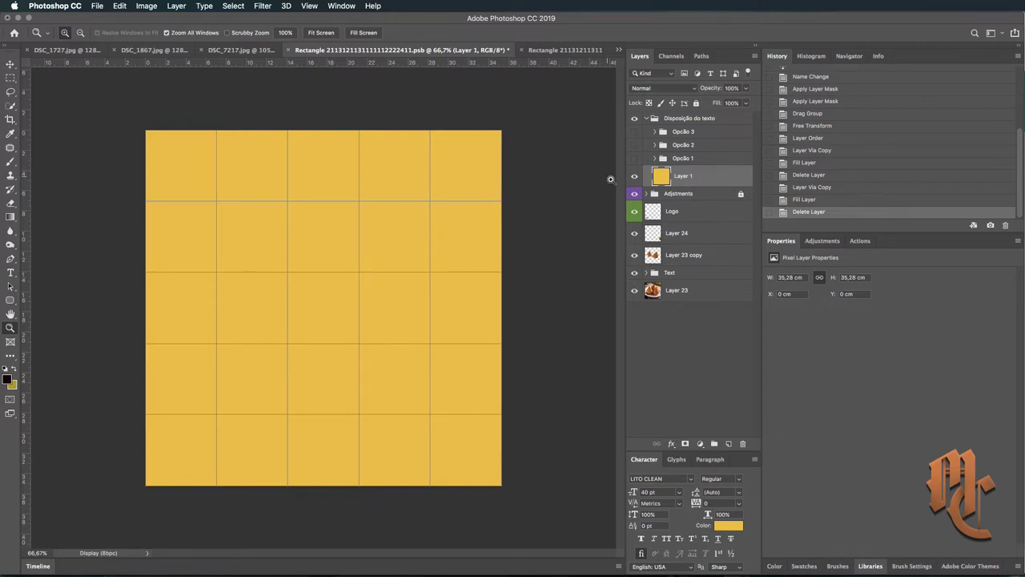
click(634, 176)
Step: Select the Disposição do texto group and hide the grid so the coxinha ad shows cleanly
click(652, 117)
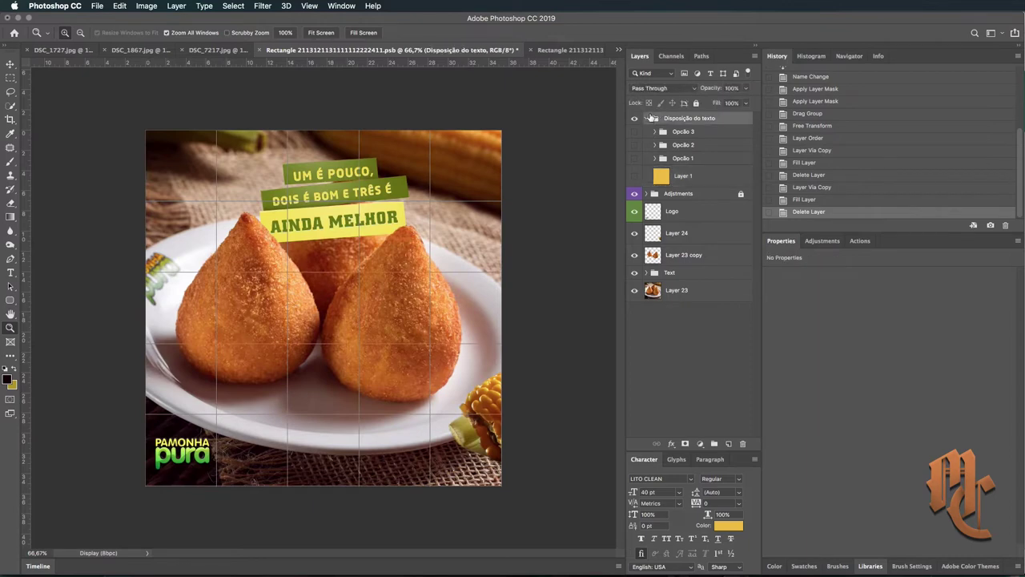
key(ctrl+apostrophe)
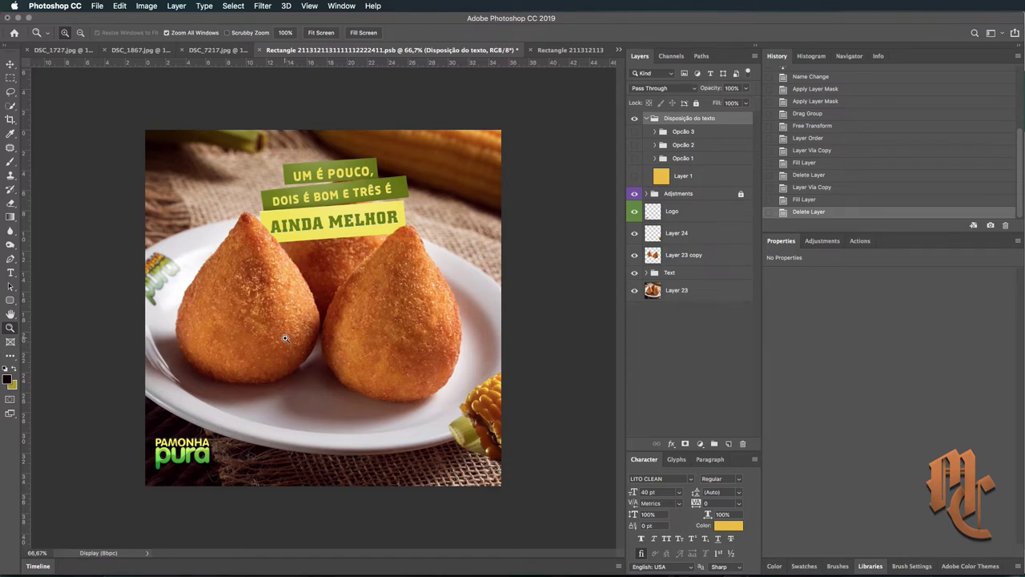
key(ctrl+k)
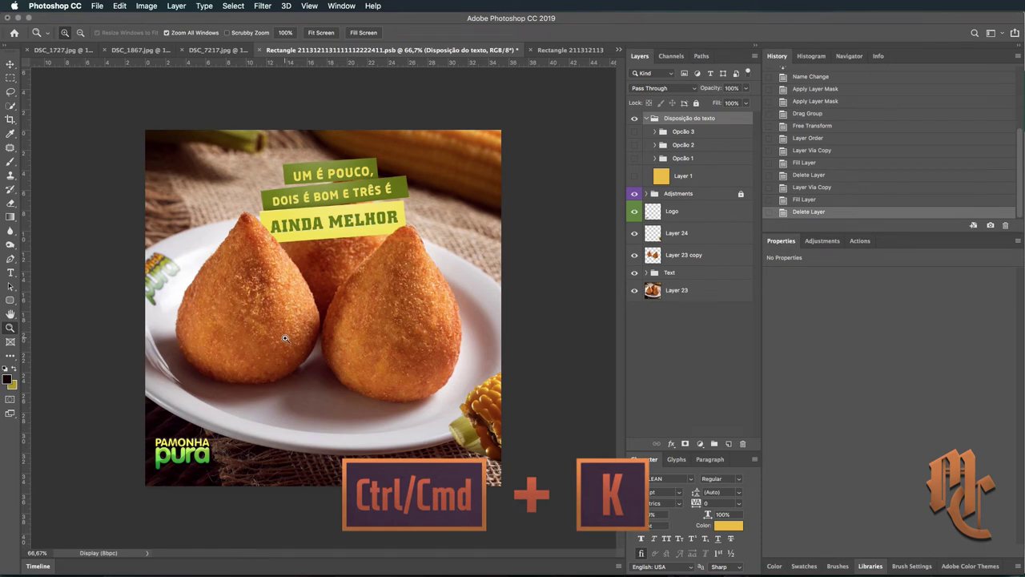
click(76, 7)
mouse_move(56, 39)
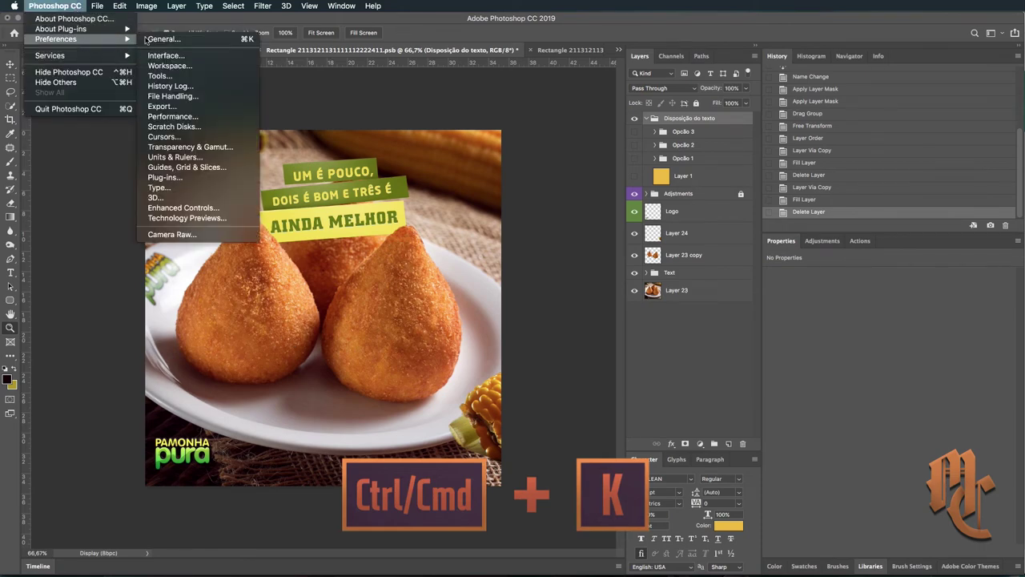
Step: In Guides, Grid & Slices preferences, set a gridline every 20 Percent with 1 subdivision
click(184, 39)
drag(384, 132, 385, 106)
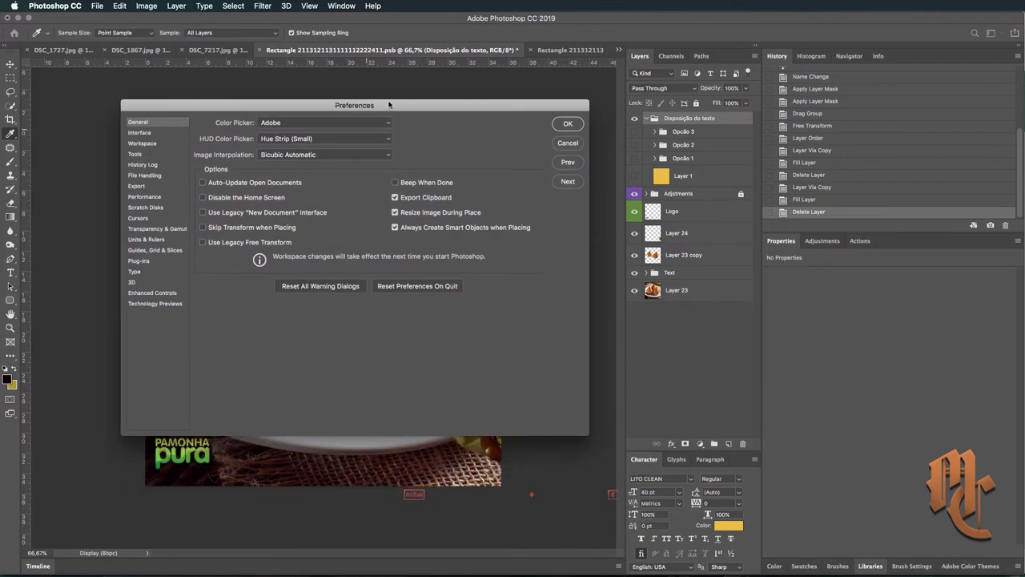
click(157, 250)
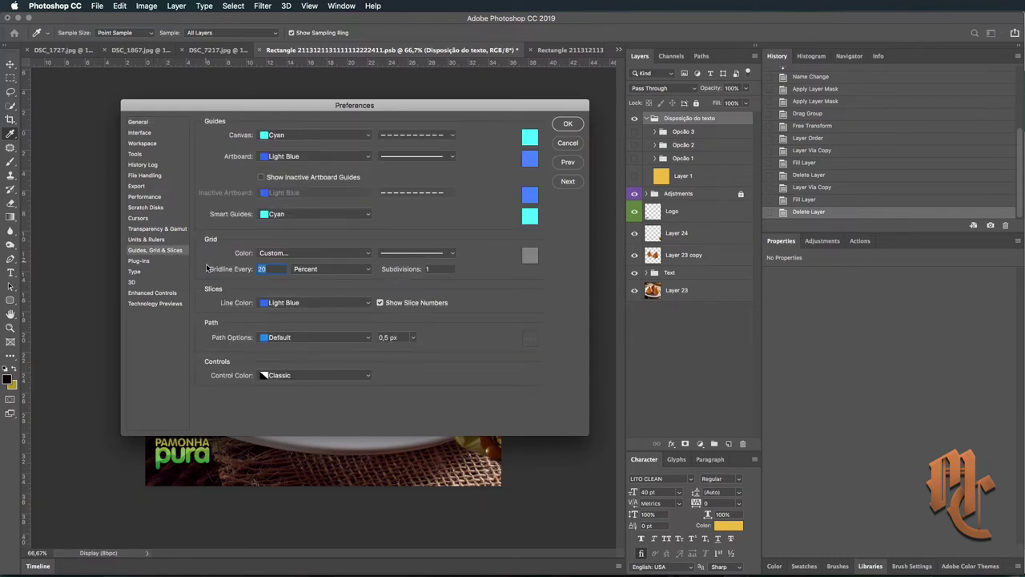
click(322, 273)
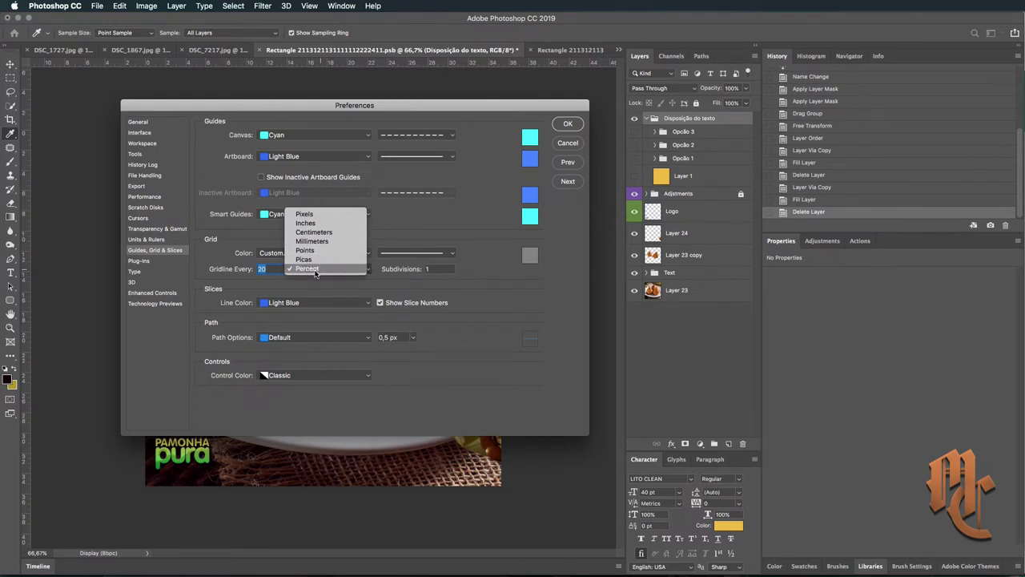
click(307, 269)
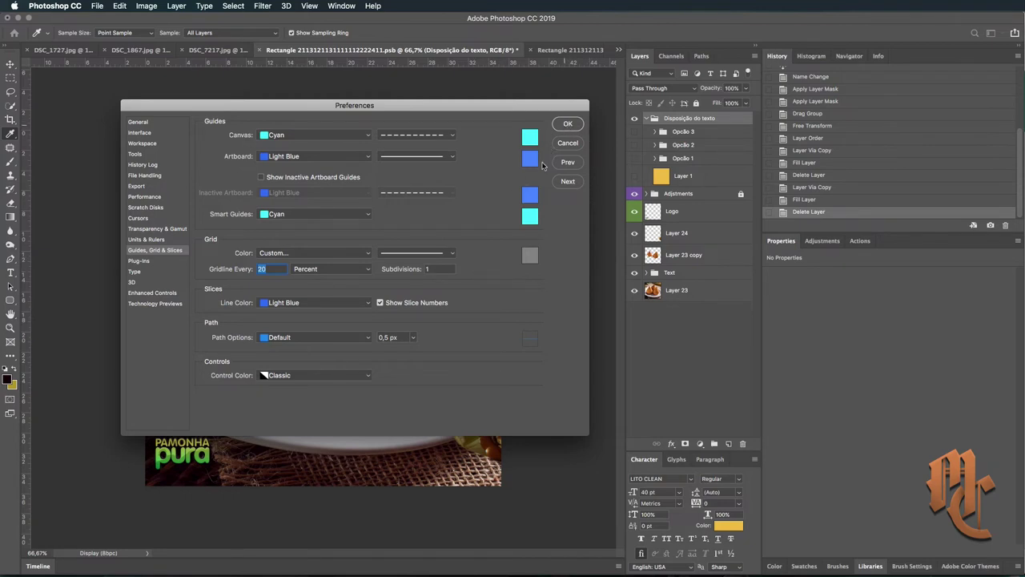
key(Return)
key(z)
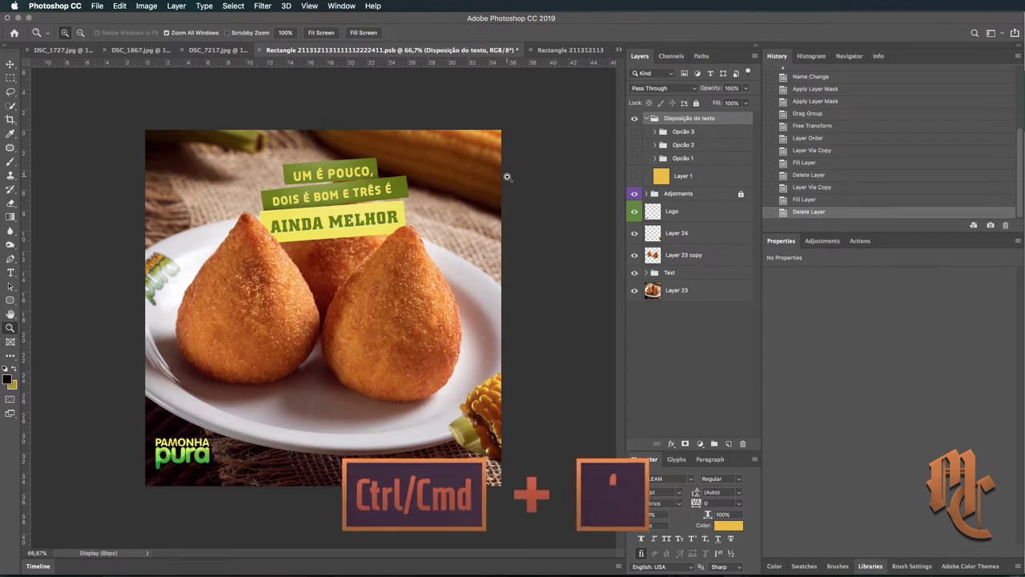
Step: Display the new 5x5 grid over the coxinha ad through View > Show > Grid
key(ctrl+apostrophe)
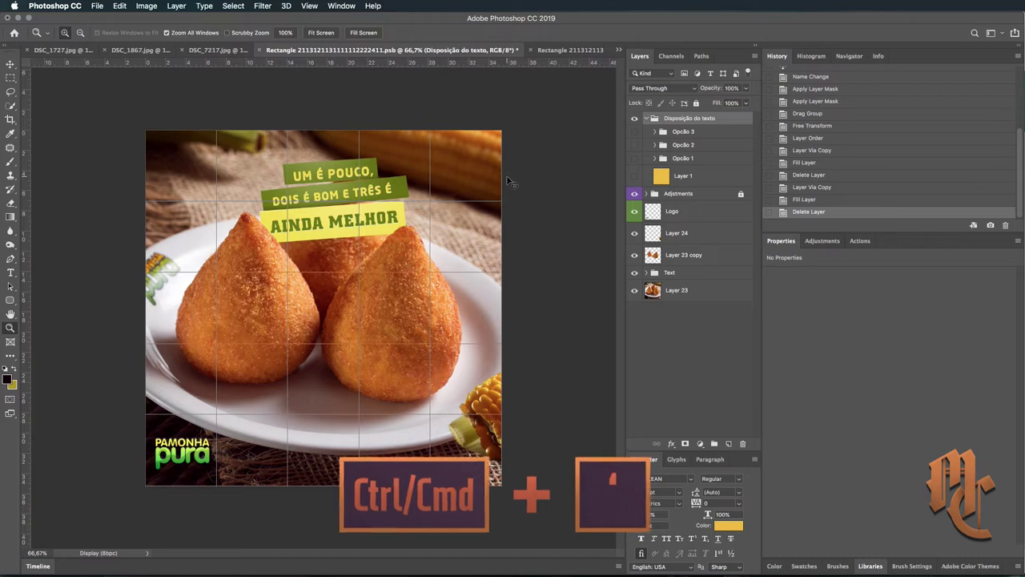
key(ctrl+apostrophe)
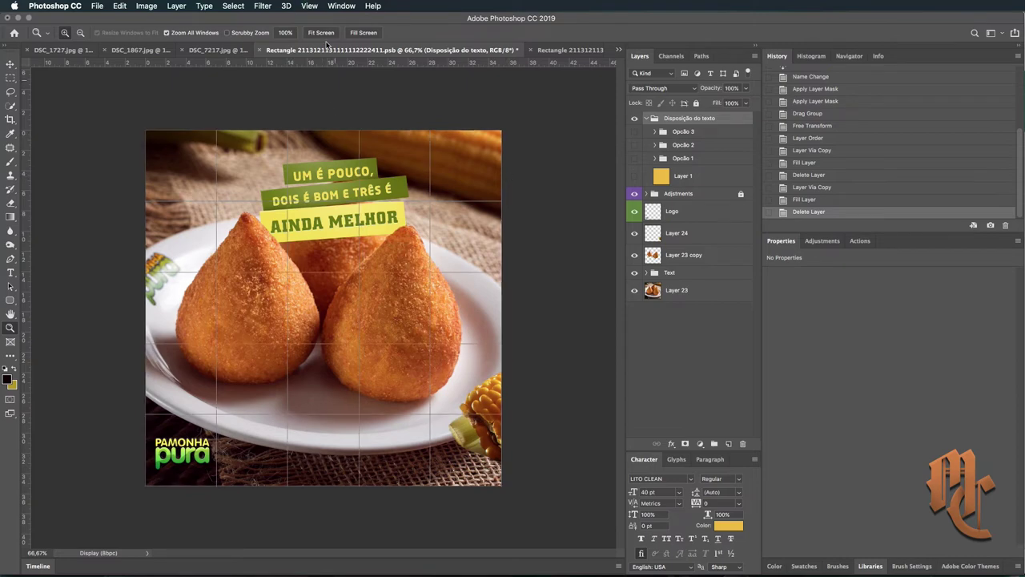
click(311, 6)
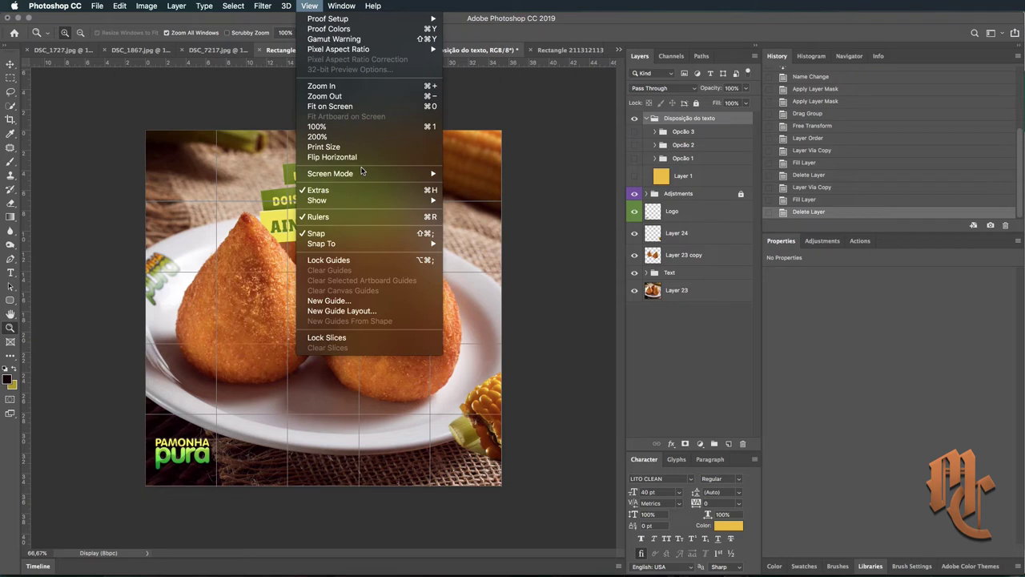
mouse_move(336, 200)
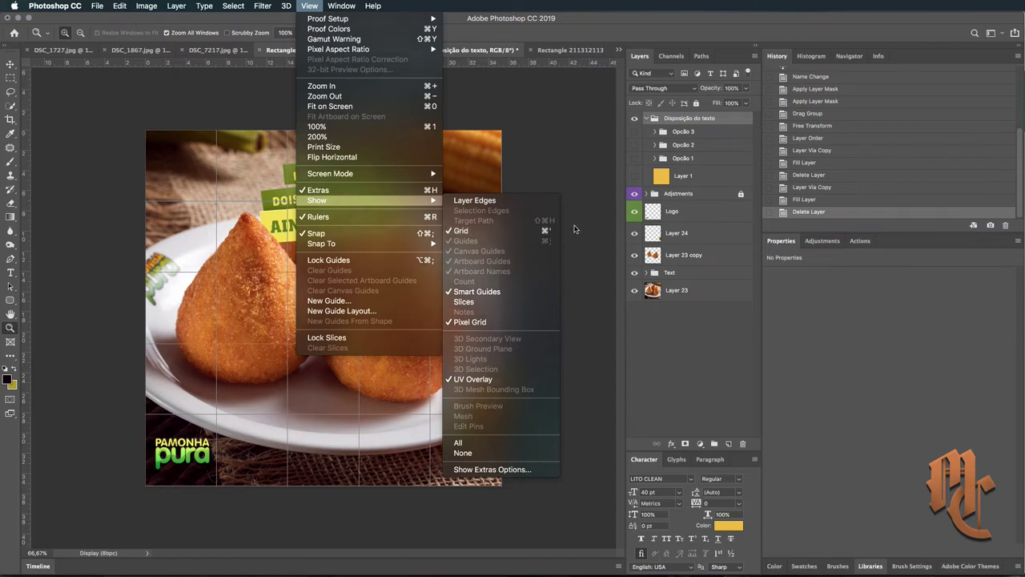
click(574, 229)
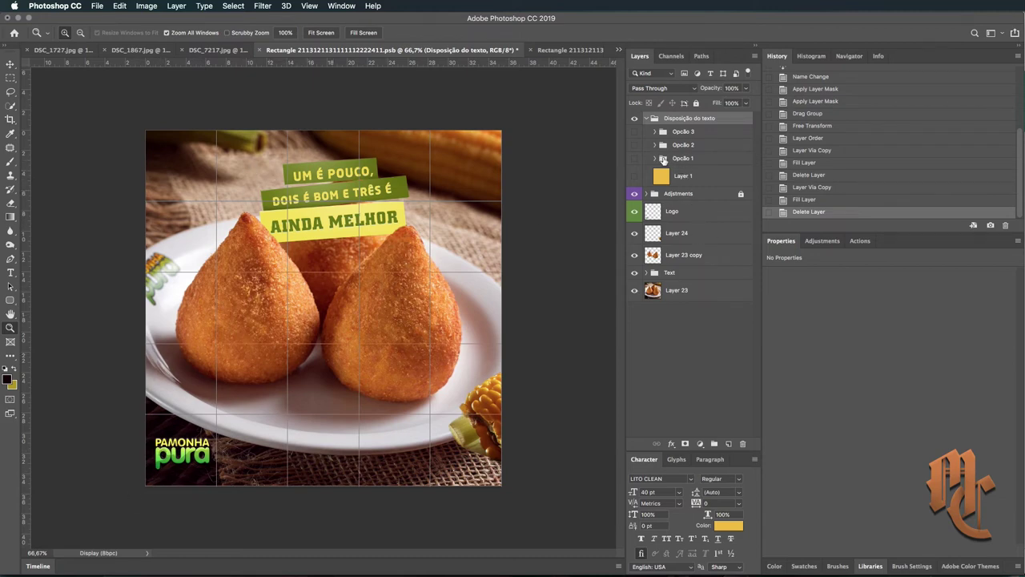
Step: Select the Text group with the Move tool and drag the slogan toward the top-left corner
click(648, 117)
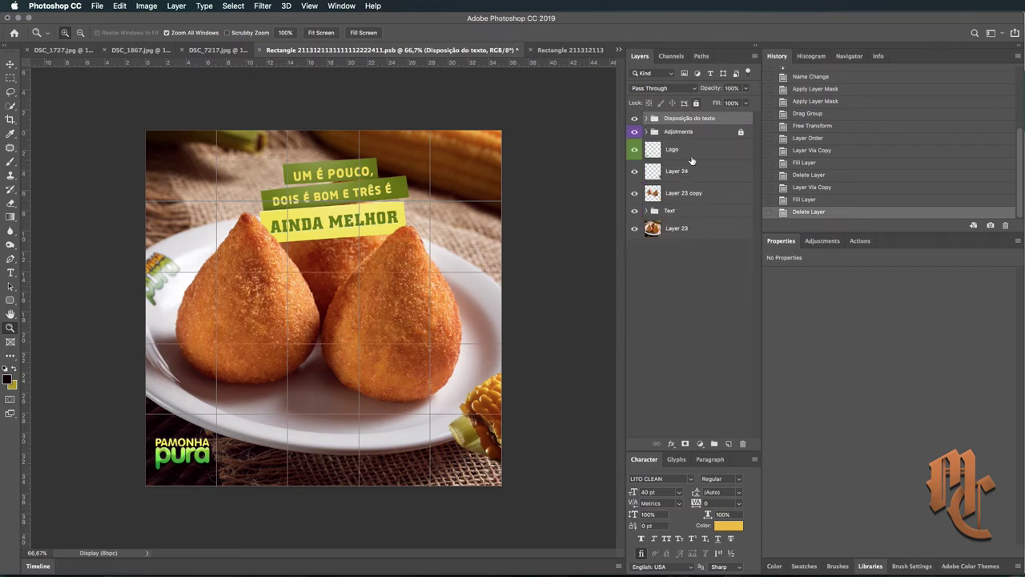
click(678, 212)
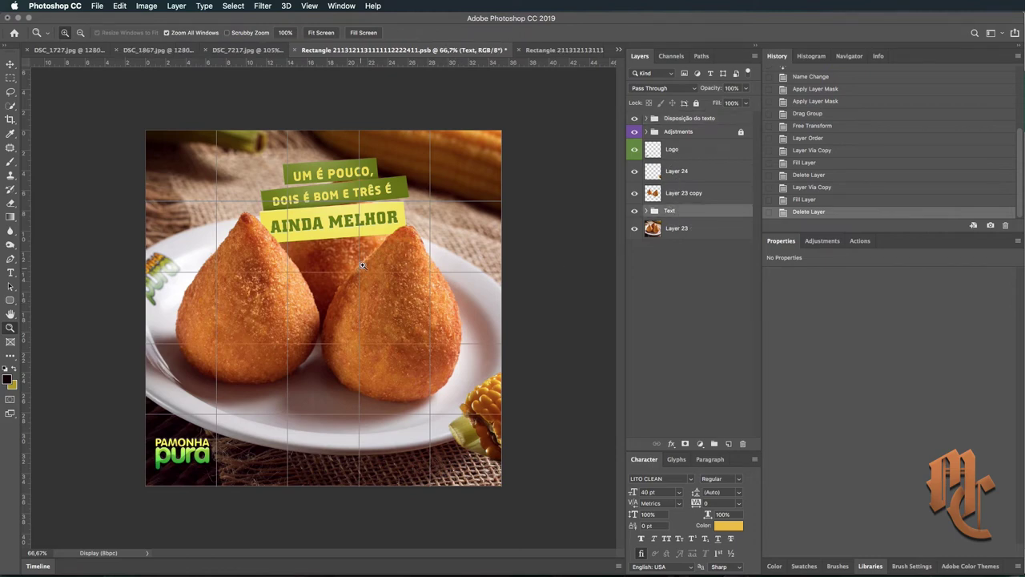
key(v)
drag(285, 221, 264, 202)
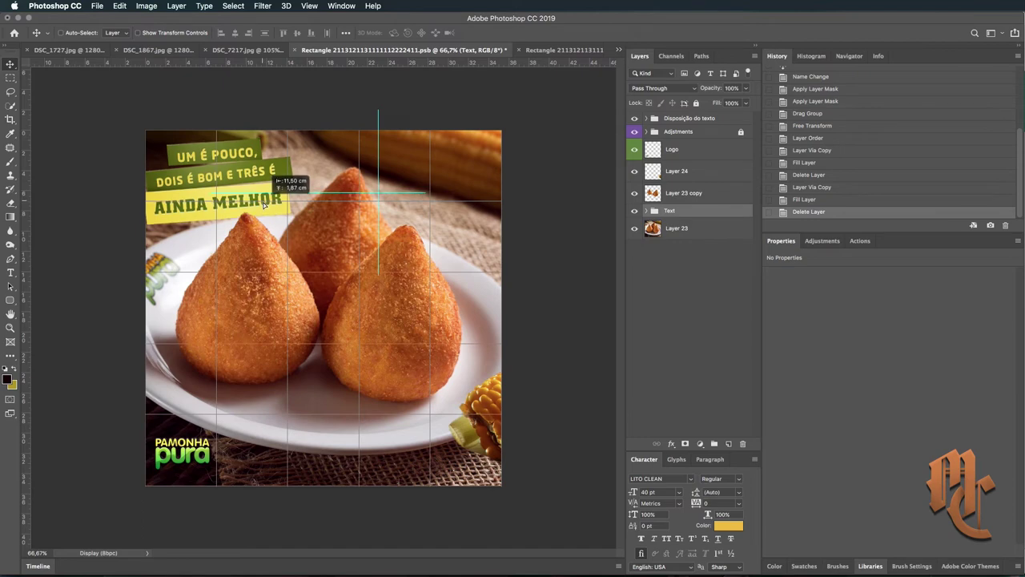
drag(264, 202, 273, 191)
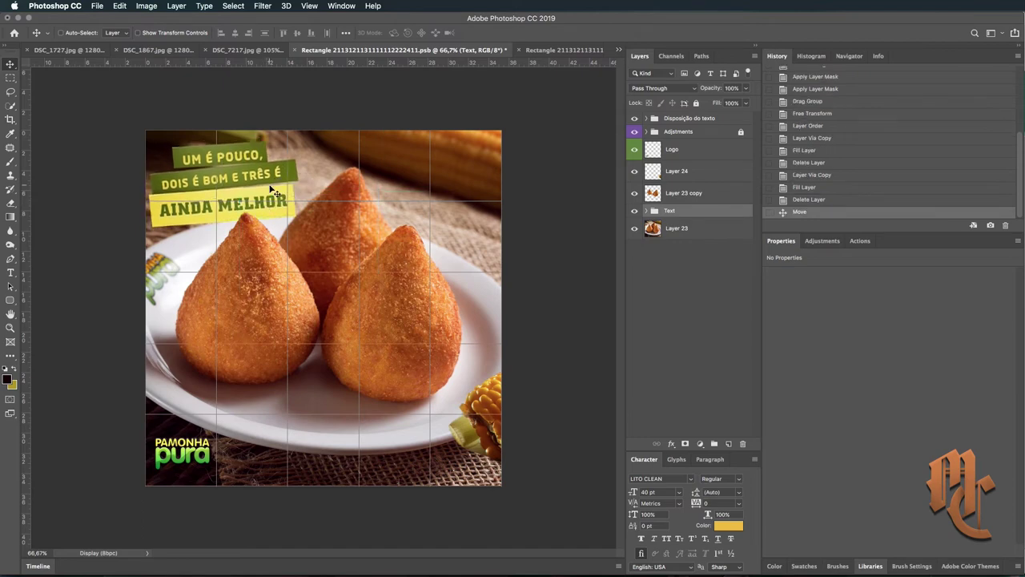
key(Left)
key(Left)
key(Left)
key(Left)
key(Up)
key(Up)
key(Up)
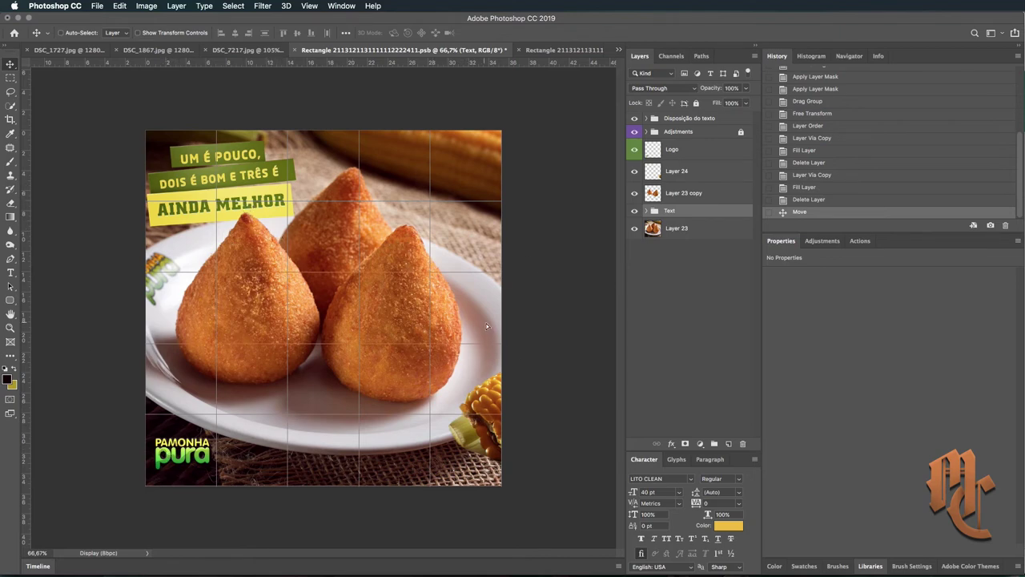
Step: Undo that move, then place the slogan banner in the top-left grid cell, nudged to align
key(ctrl+z)
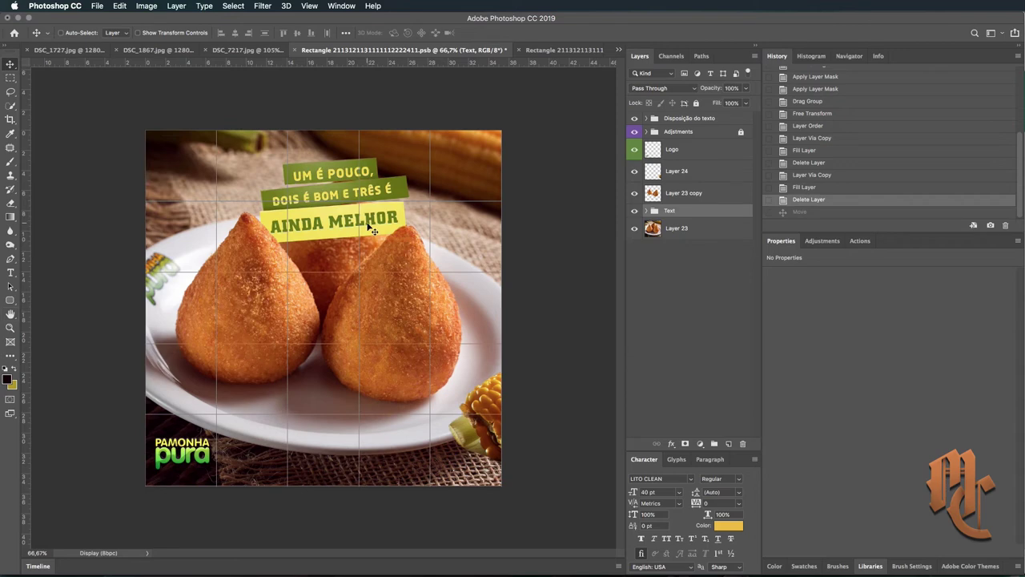
drag(371, 230, 258, 197)
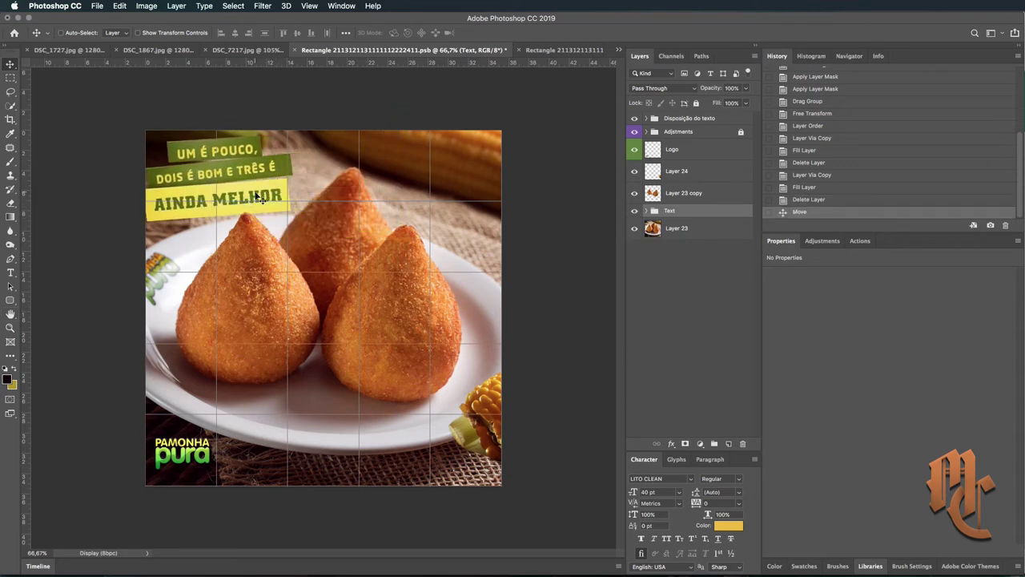
key(Down)
key(Down)
key(Down)
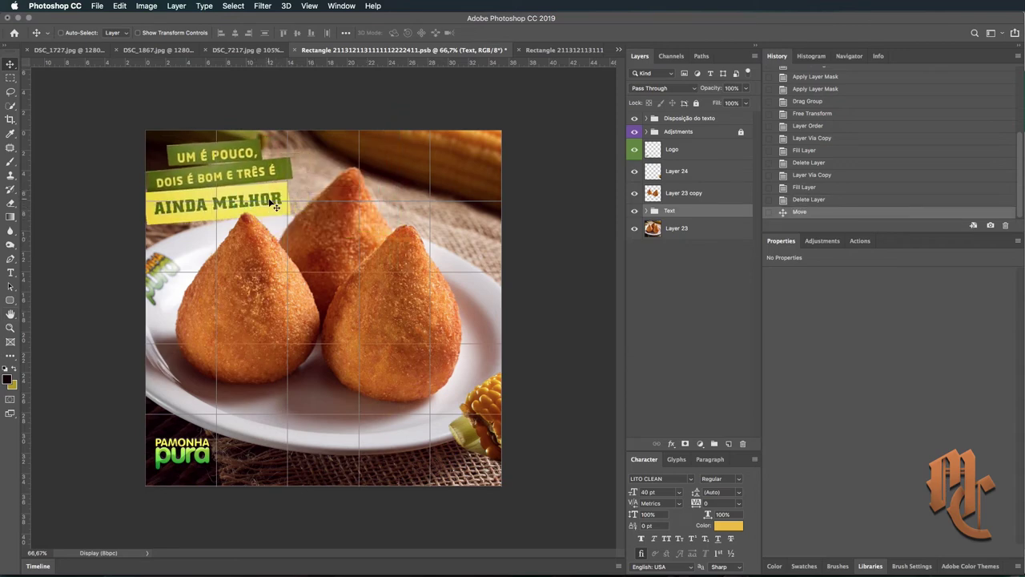
key(Up)
key(Up)
key(Up)
key(Up)
key(Up)
key(Up)
key(Up)
key(Up)
key(Up)
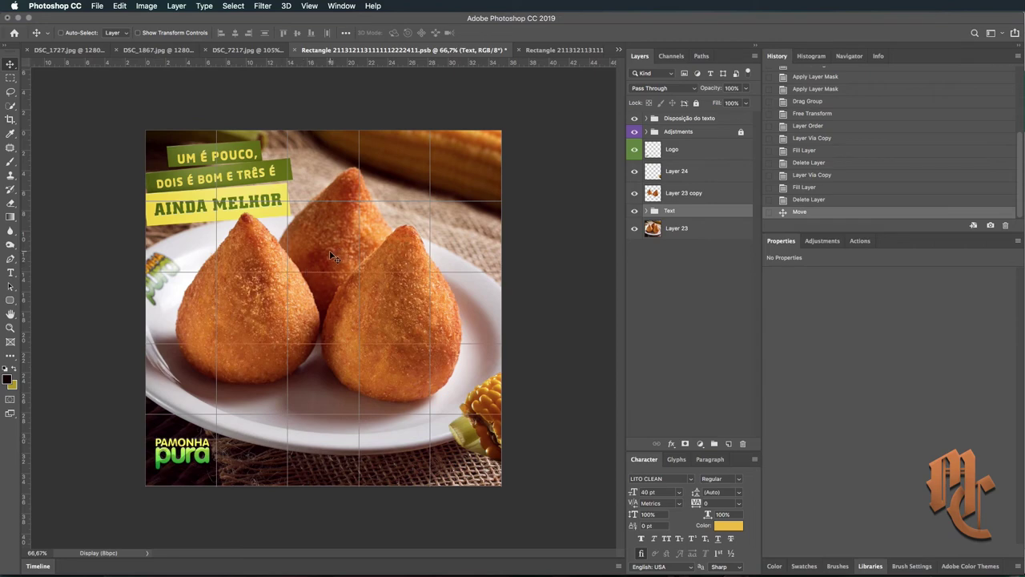
key(ctrl+shift+alt+s)
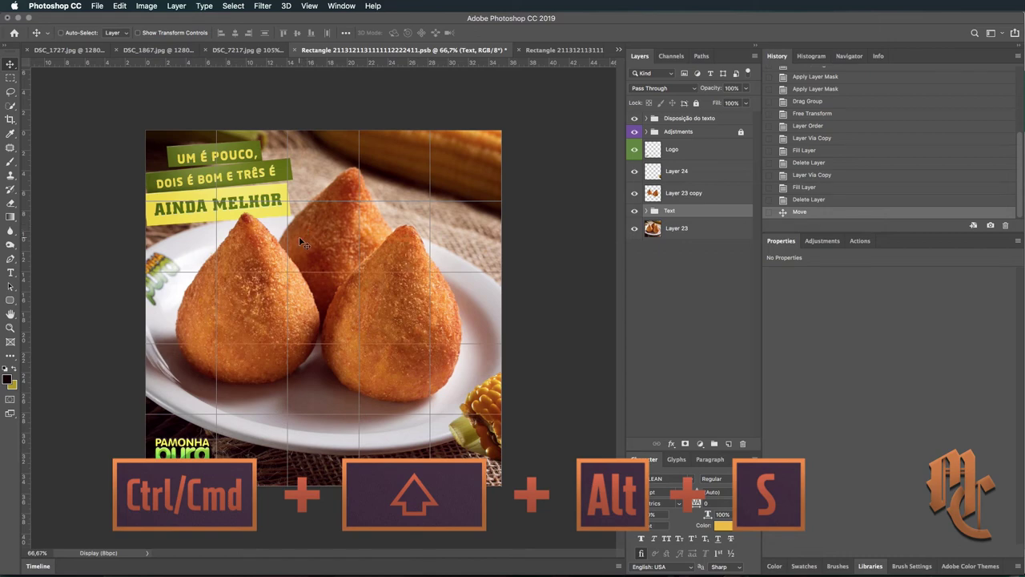
Step: Export the ad as PNG-24 through Save for Web (Legacy), saving it as 'Fost'
key(ctrl)
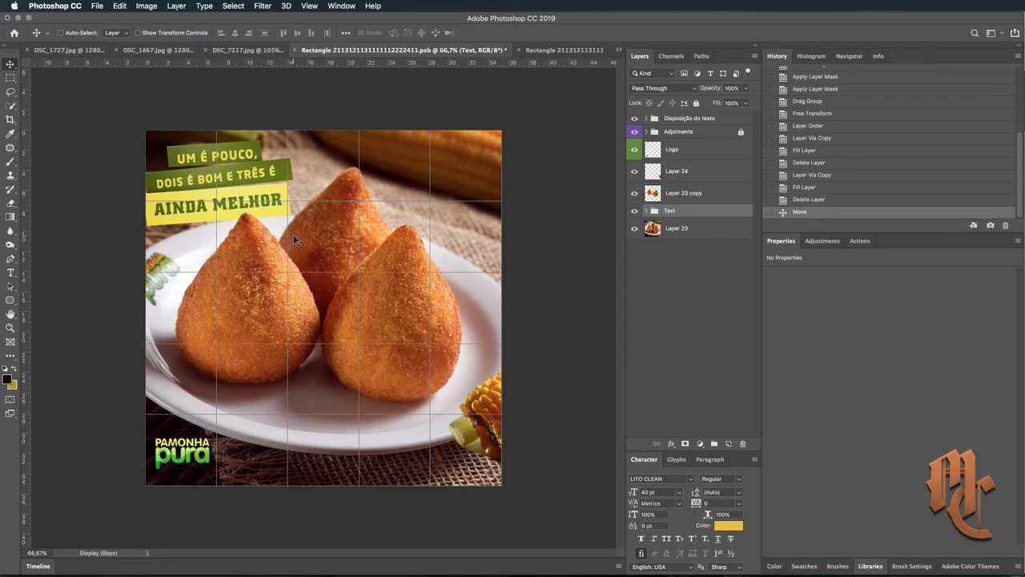
click(97, 6)
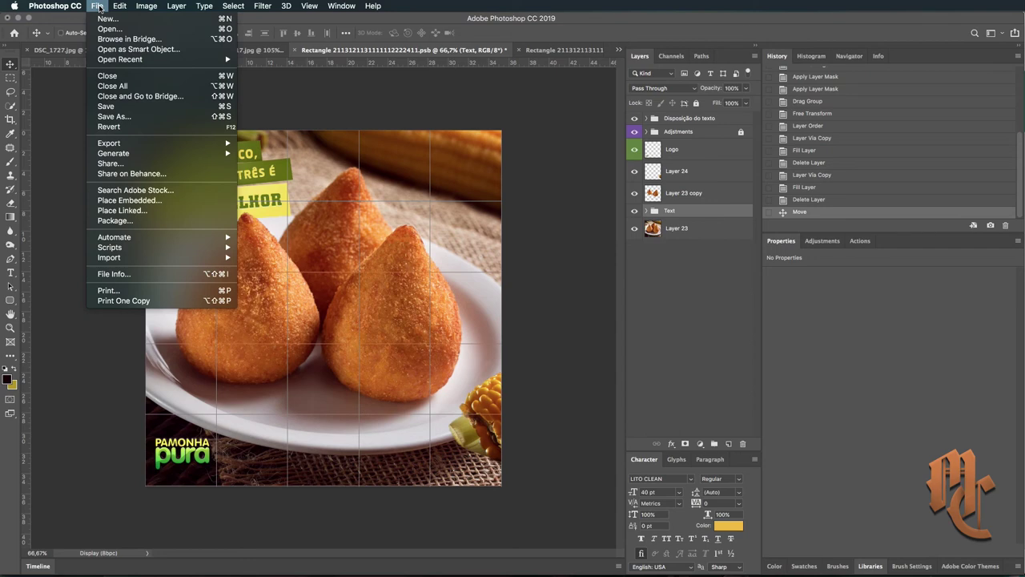
mouse_move(109, 144)
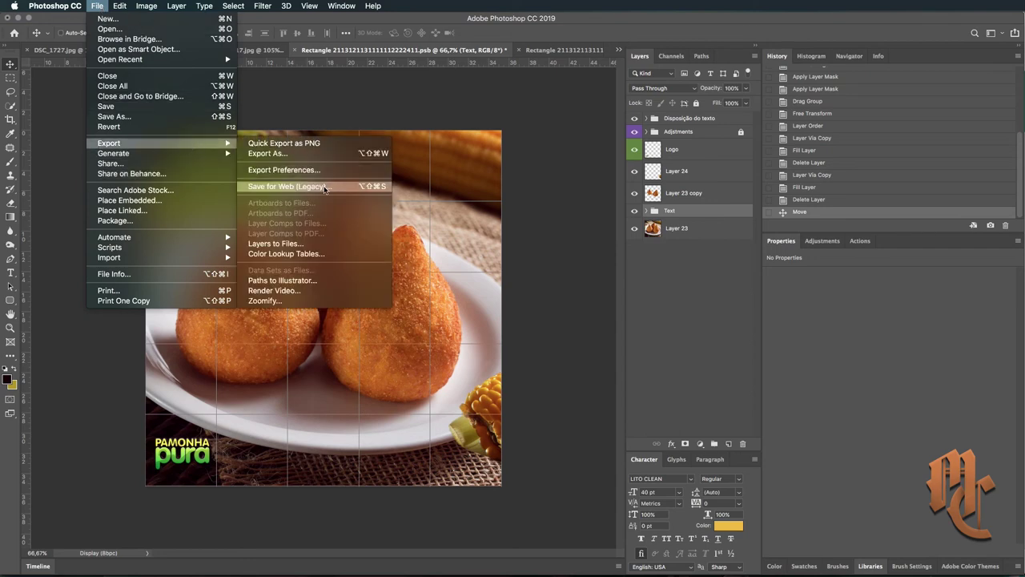
click(339, 190)
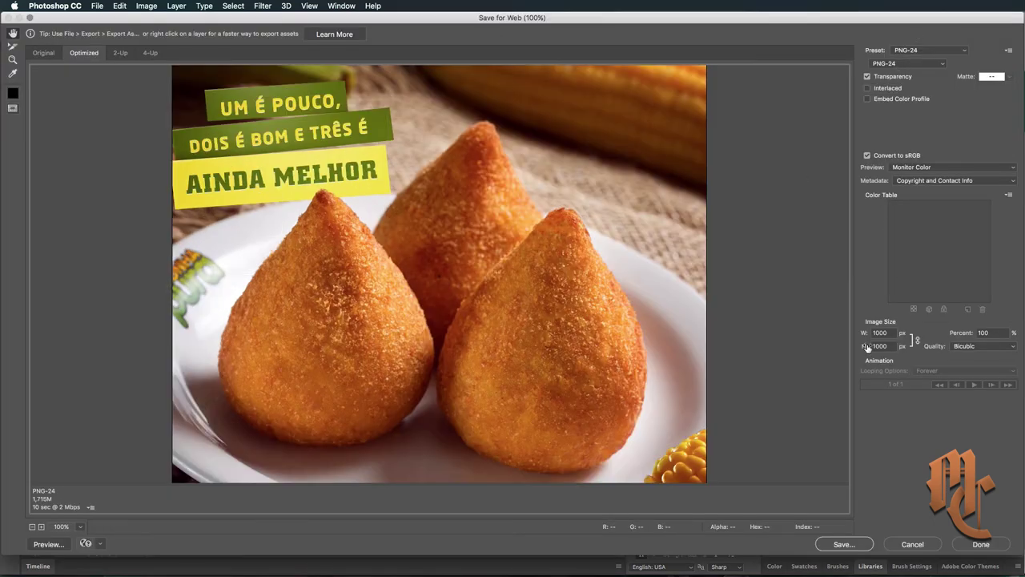
click(845, 544)
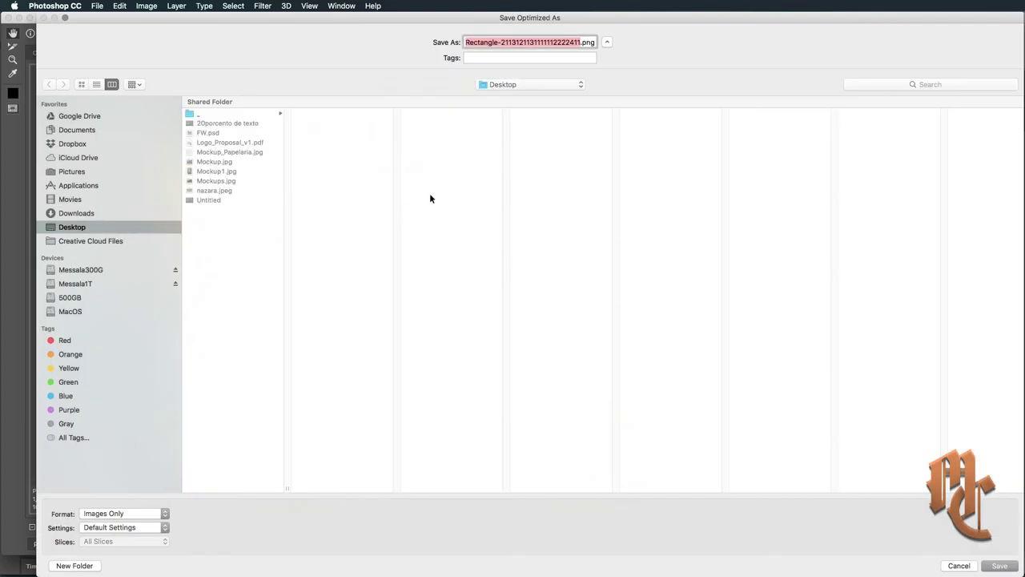
text(Fost)
key(Return)
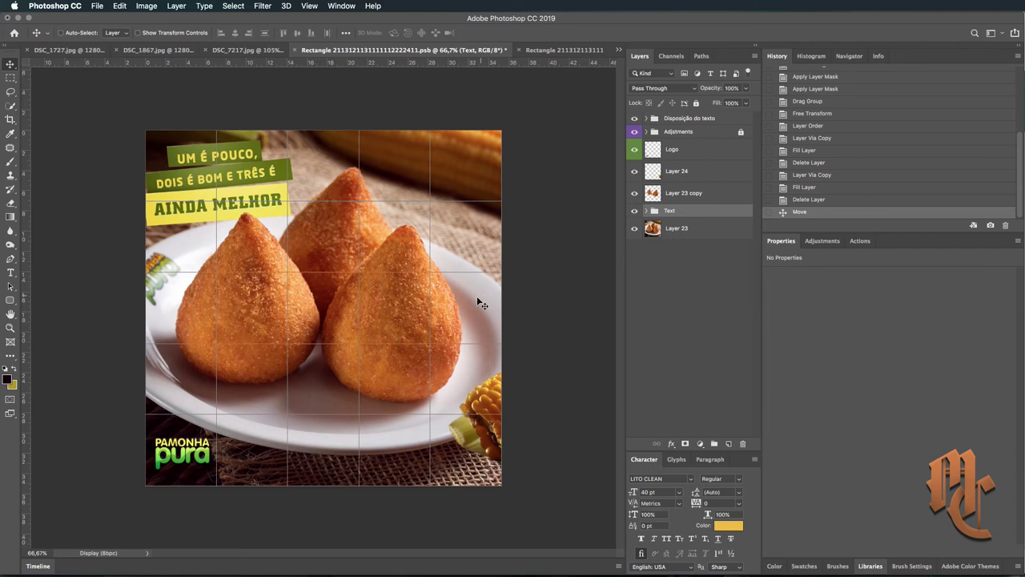